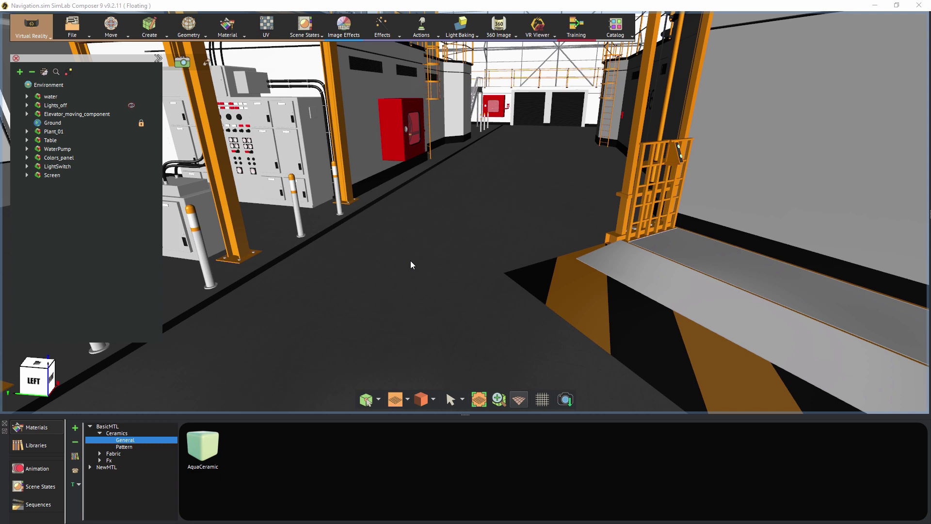
Add a viewer start position to the scene and snap it to the floor beside the striped elevator platform.
left_click(25, 36)
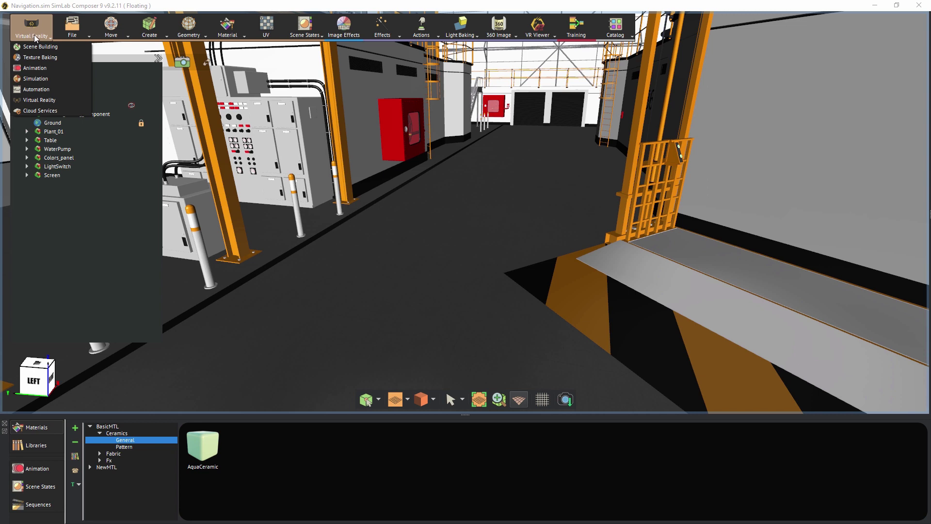
left_click(35, 38)
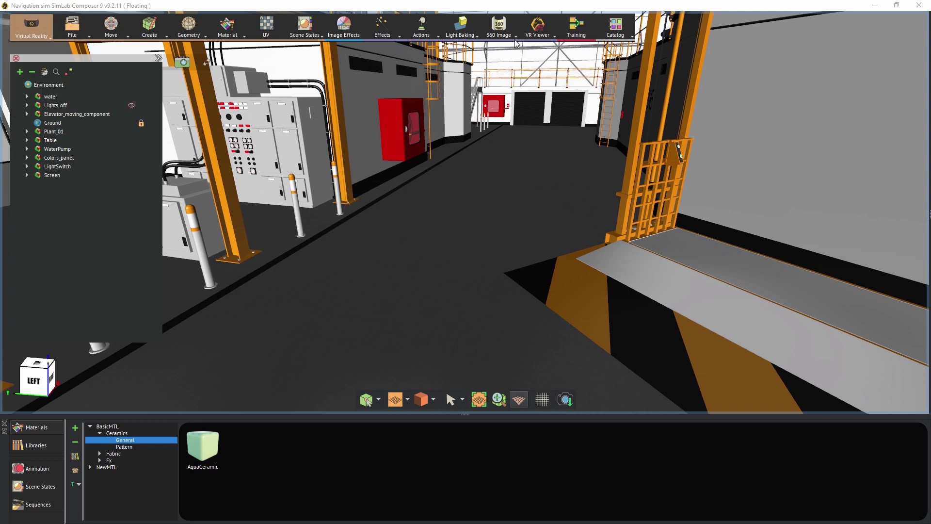
left_click(531, 38)
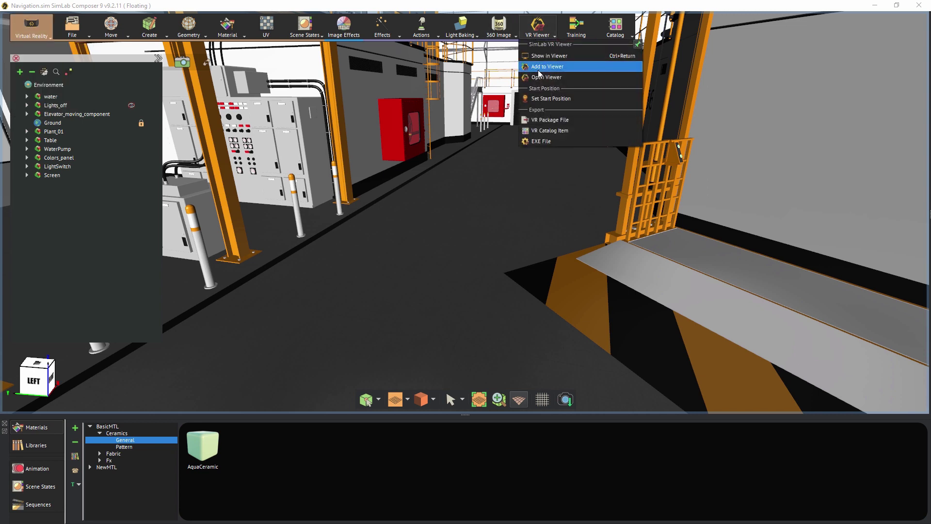
left_click(547, 99)
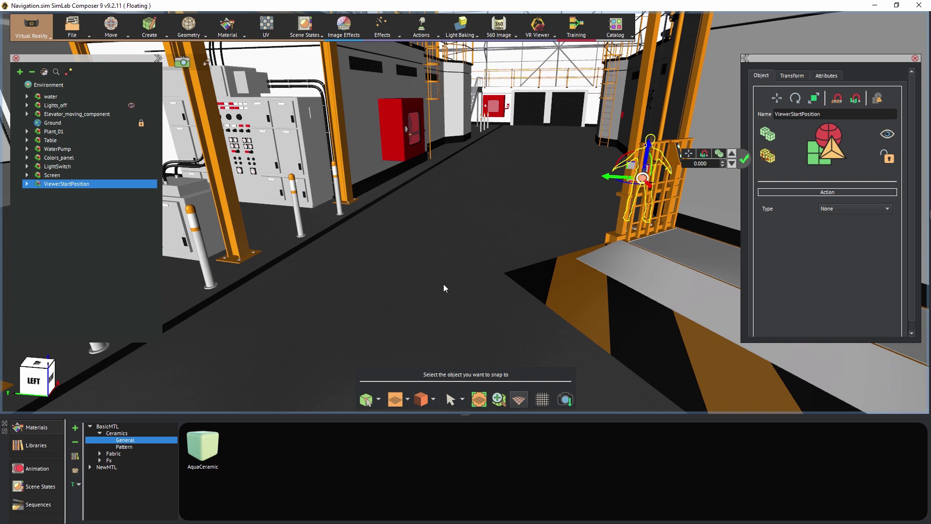
left_click(416, 310)
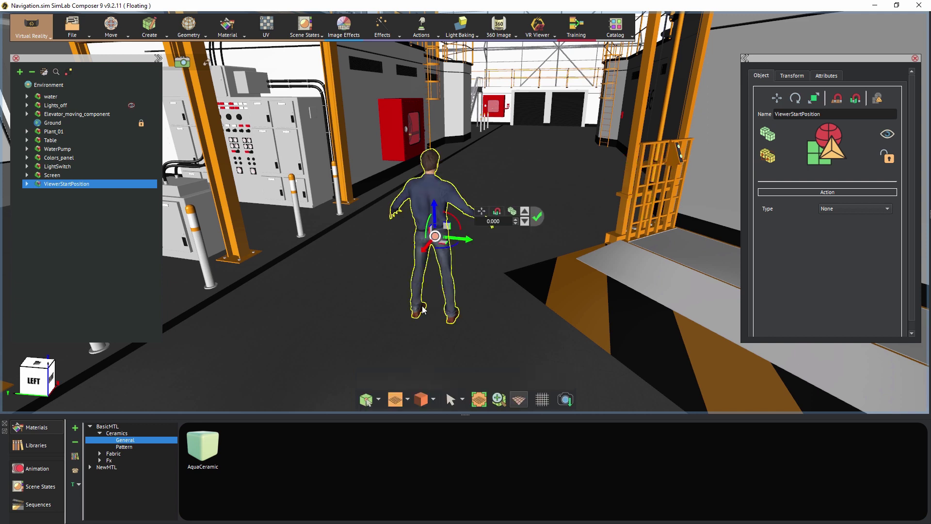
Move the start position figure across the open floor, away from the striped elevator platform.
middle_click_drag(521, 158, 582, 121)
left_click_drag(426, 221, 122, 301)
middle_click_drag(365, 222, 168, 223)
middle_click_drag(344, 152, 404, 231)
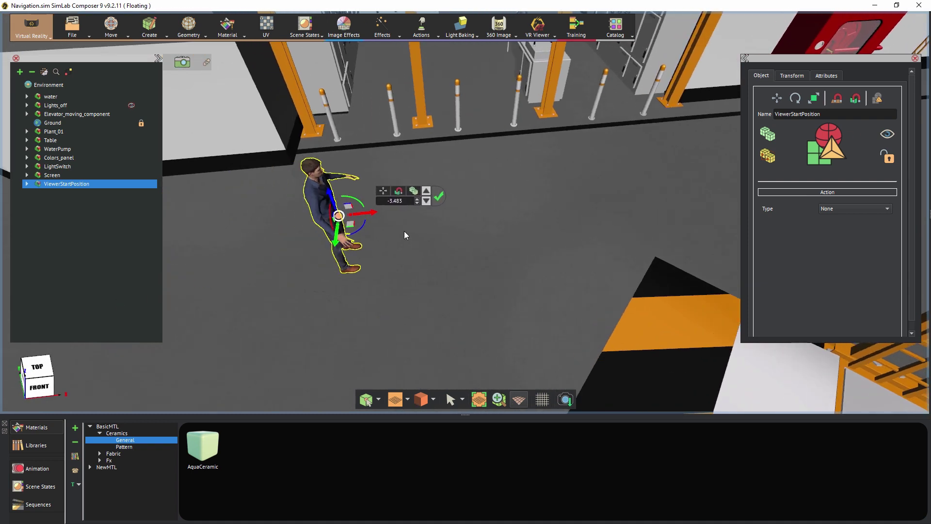
left_click_drag(349, 231, 201, 268)
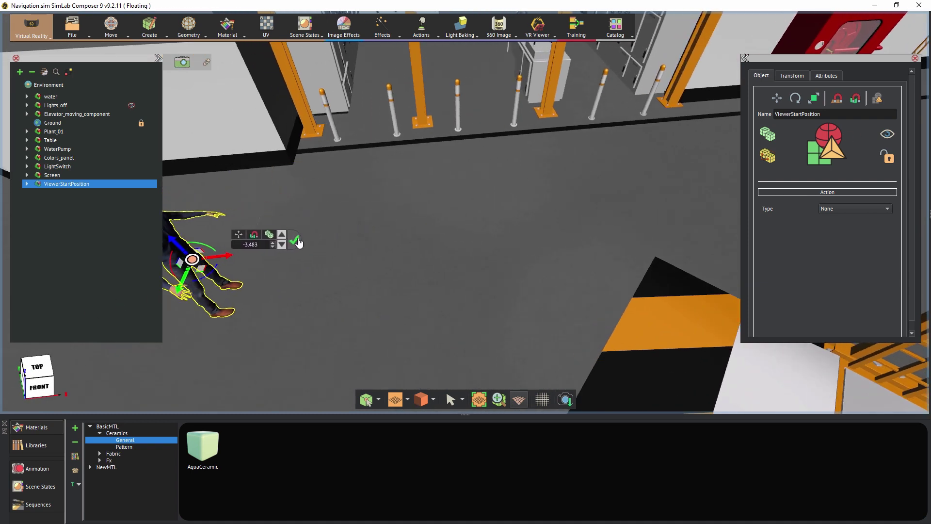
left_click(297, 241)
Select ViewerStartPosition again and adjust the figure's placement on the floor.
middle_click_drag(463, 227, 140, 201)
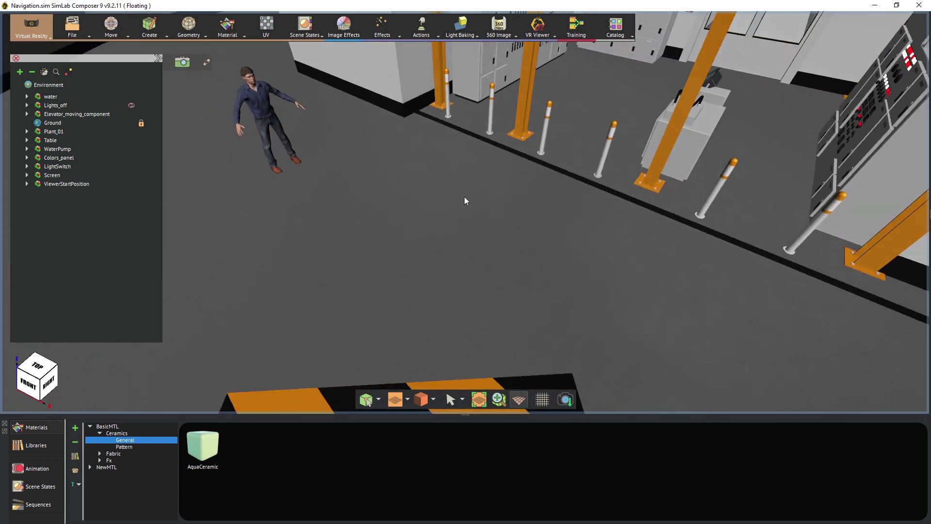
middle_click_drag(466, 201, 227, 194)
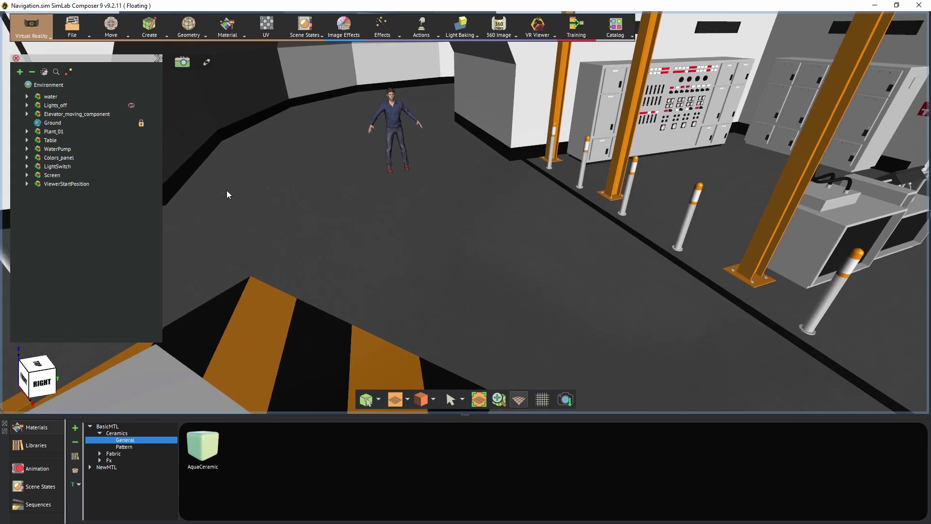
left_click(76, 185)
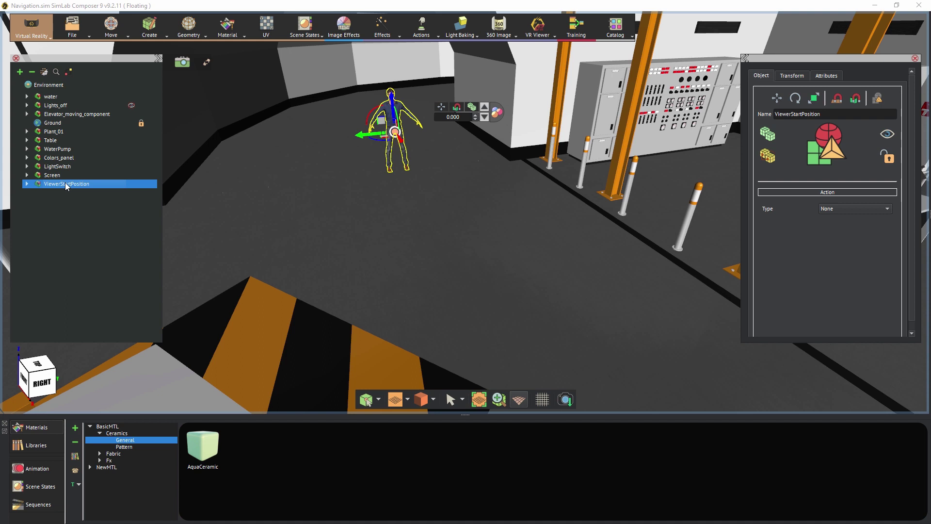
middle_click_drag(366, 194, 405, 212)
left_click_drag(382, 147, 373, 130)
middle_click_drag(405, 158, 468, 158)
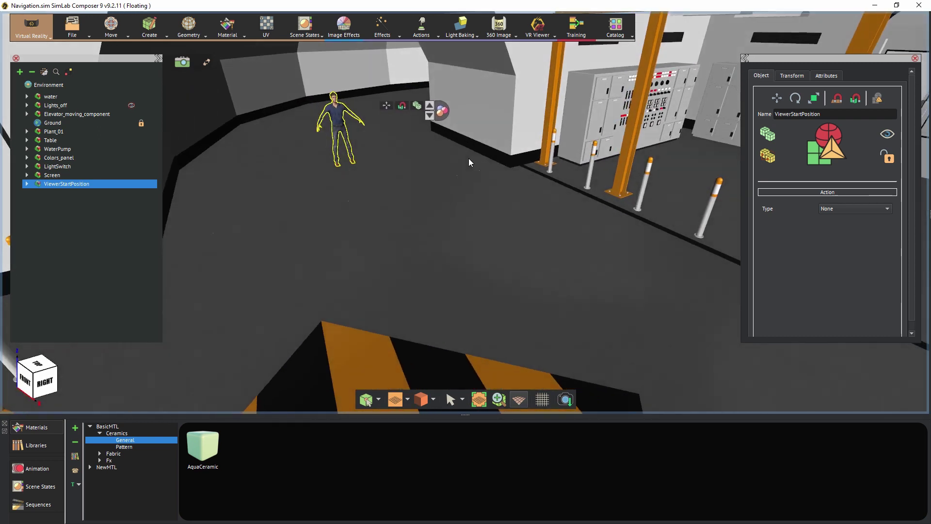
Show the scene in the VR Viewer in Desktop mode, leaving Protect off and Optimize on.
left_click(546, 37)
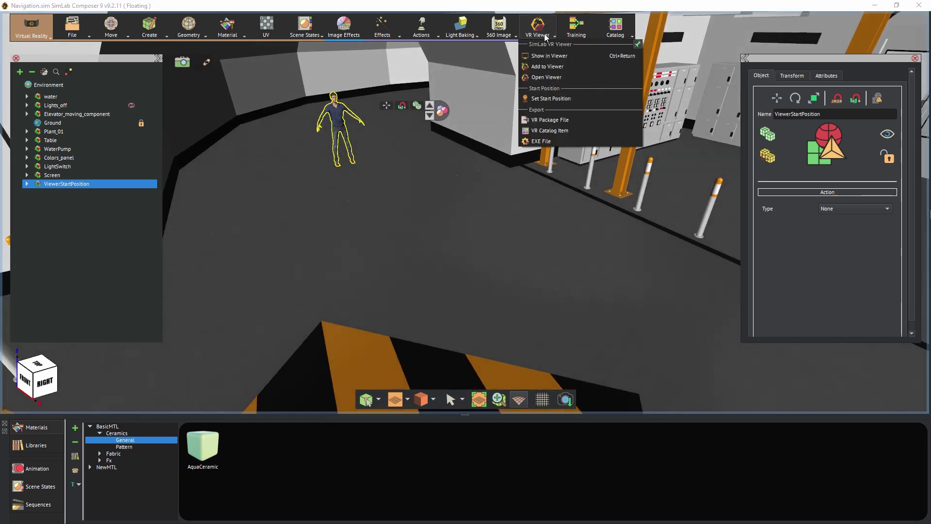
left_click(570, 56)
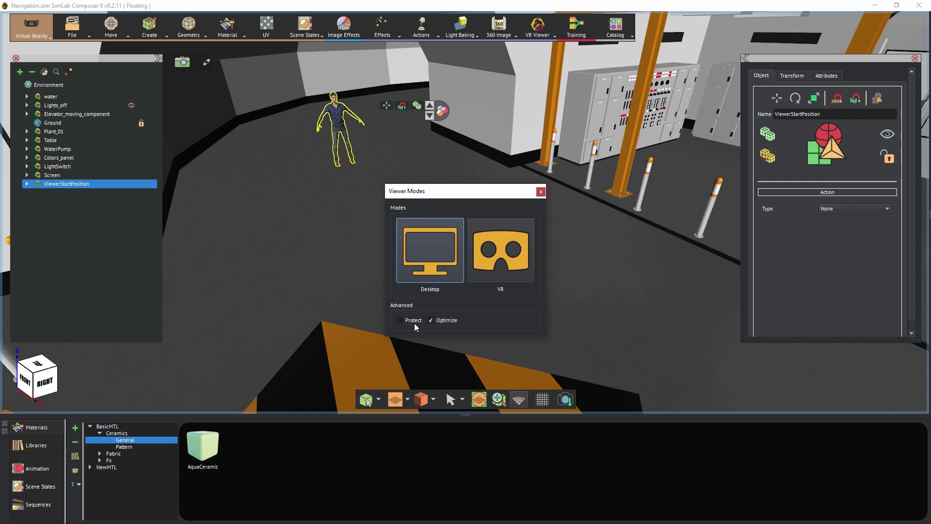
mouse_move(414, 326)
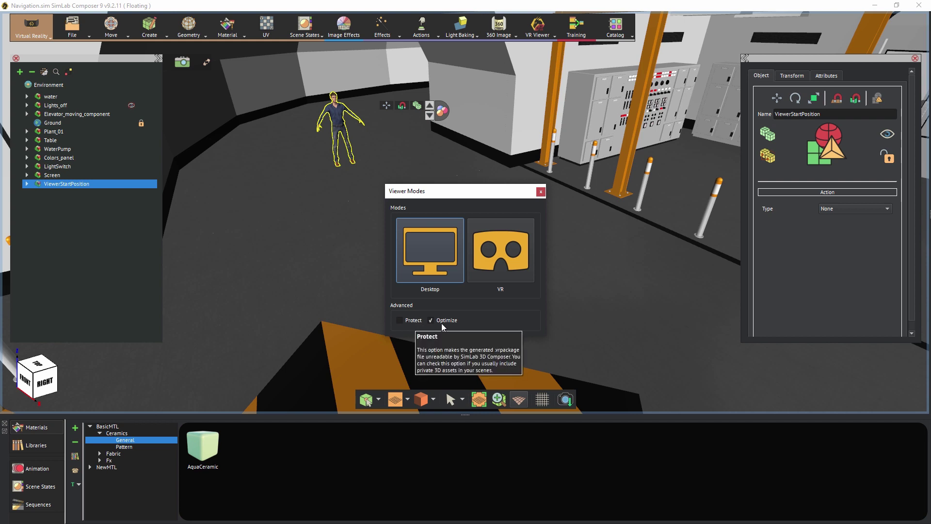
mouse_move(448, 326)
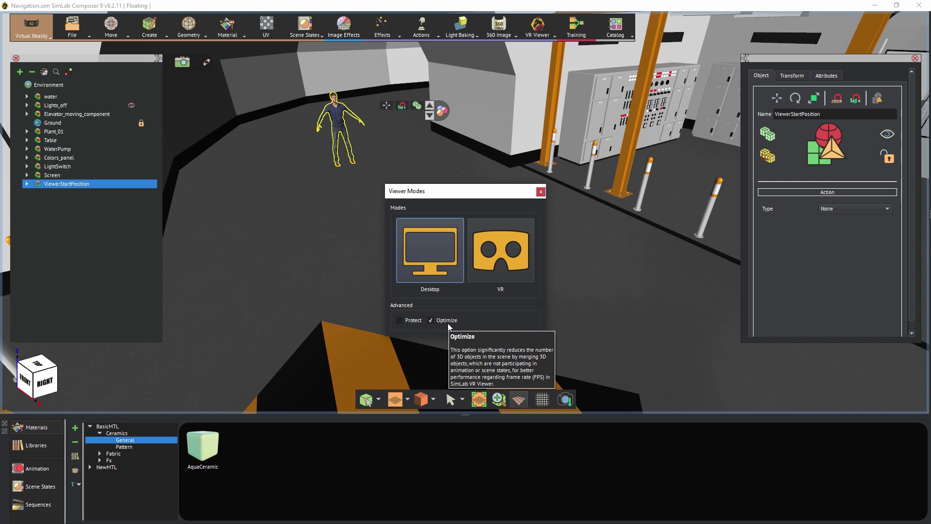
left_click(432, 251)
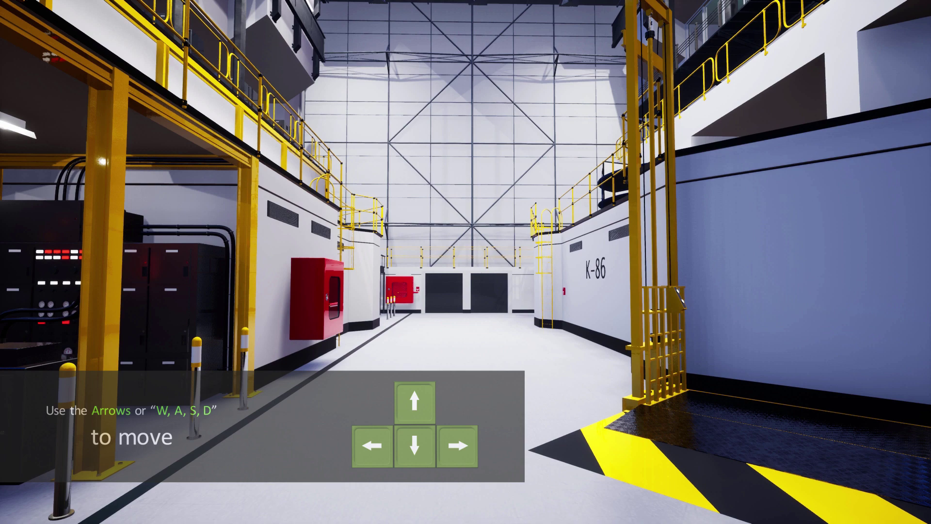
Walk through the plant hall in the viewer, moving forward, backward, left and right around the elevator platform.
key("Up")
key("Up")
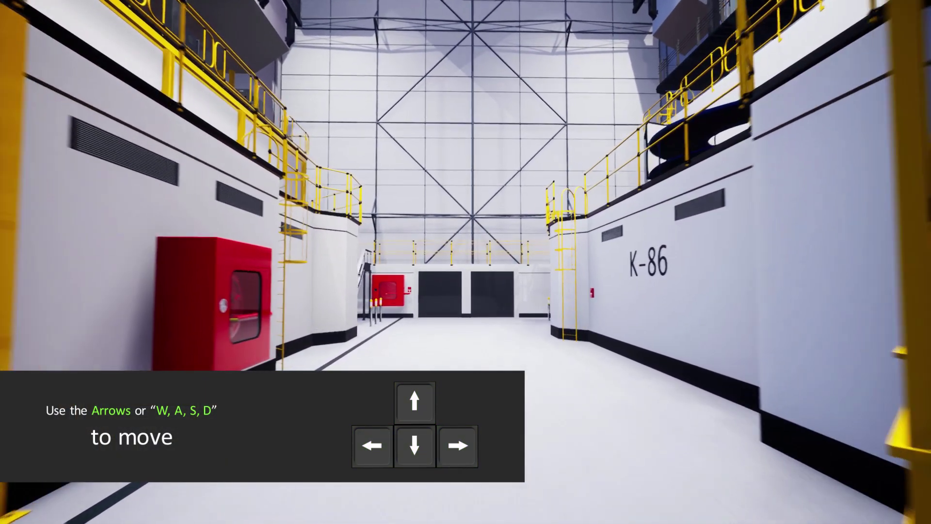
key("Down")
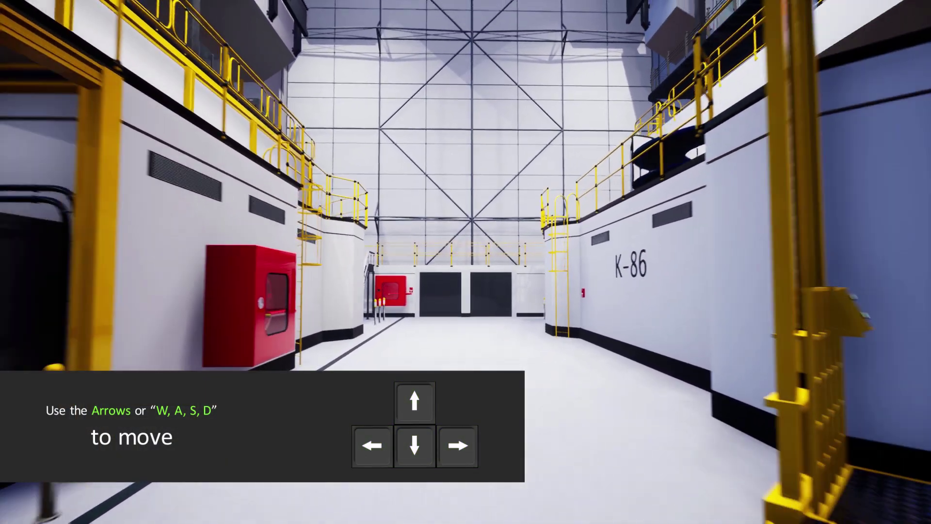
key("w")
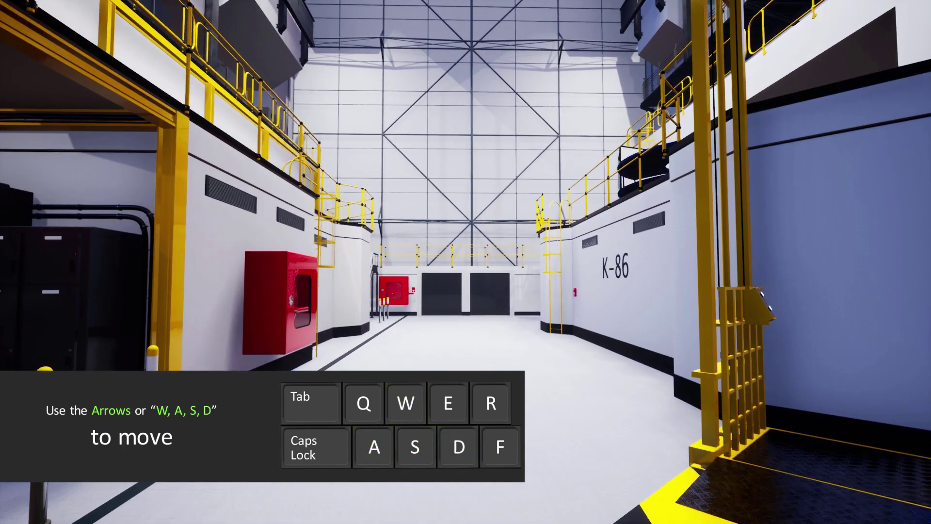
key("Left")
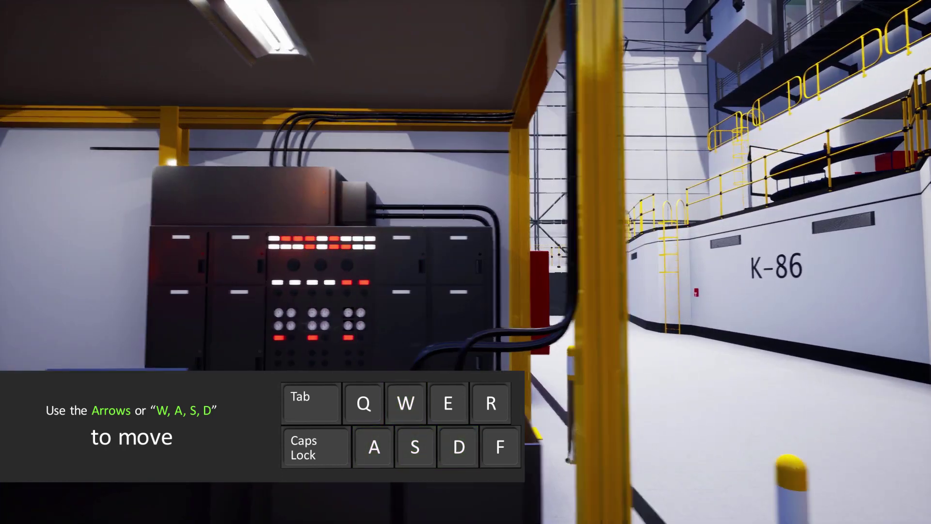
key("Right")
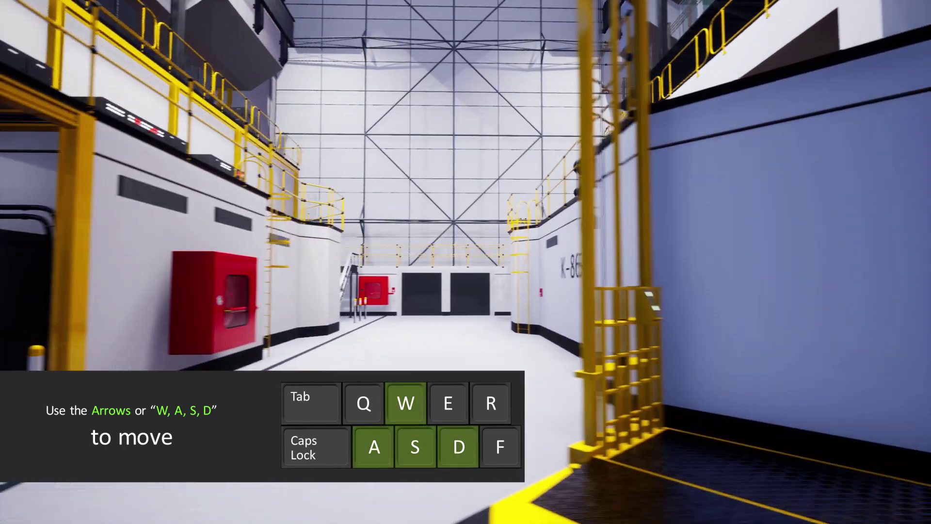
key("Left")
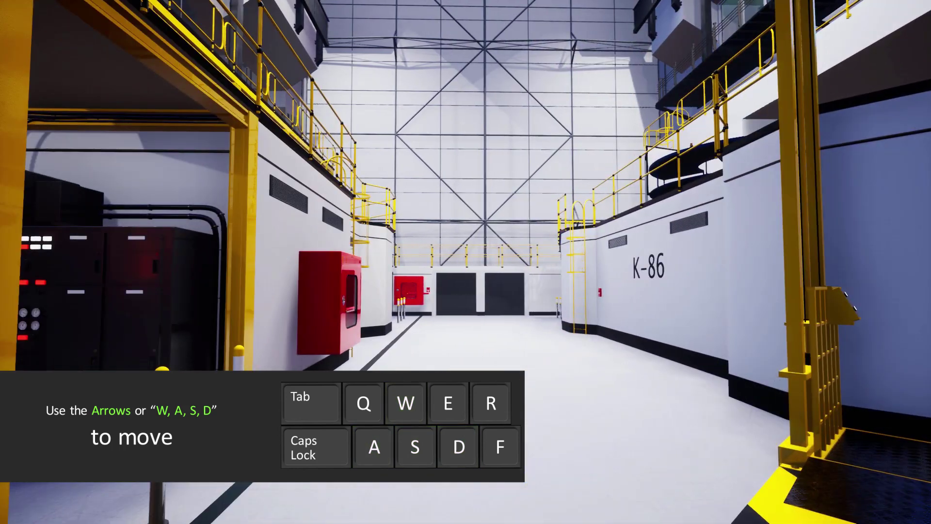
key("Right")
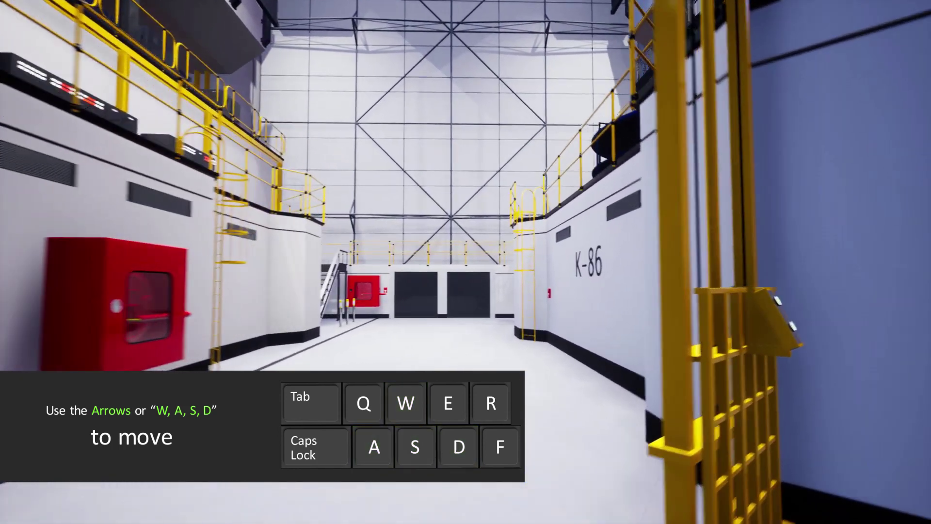
key("Left")
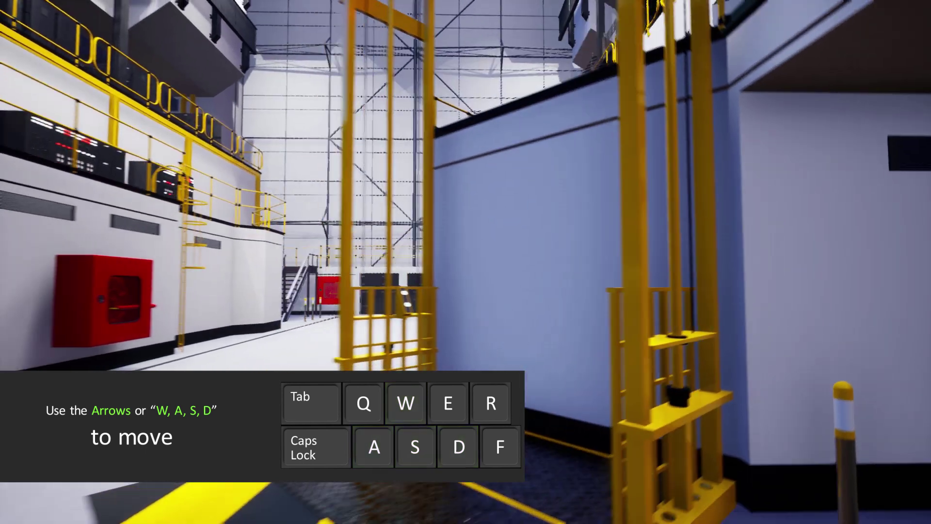
key("Left")
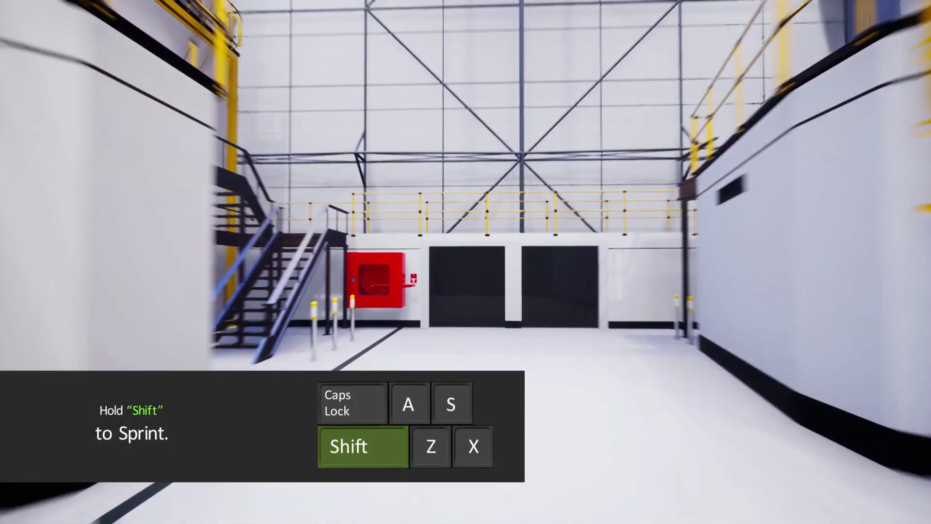
Sprint along the hall past the K-86 wall and back to the elevator area.
key("shift")
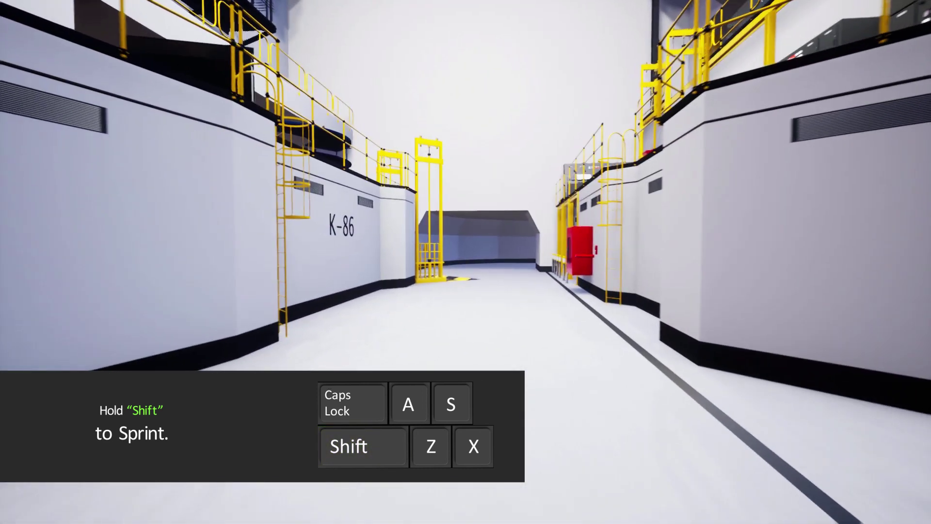
key("shift")
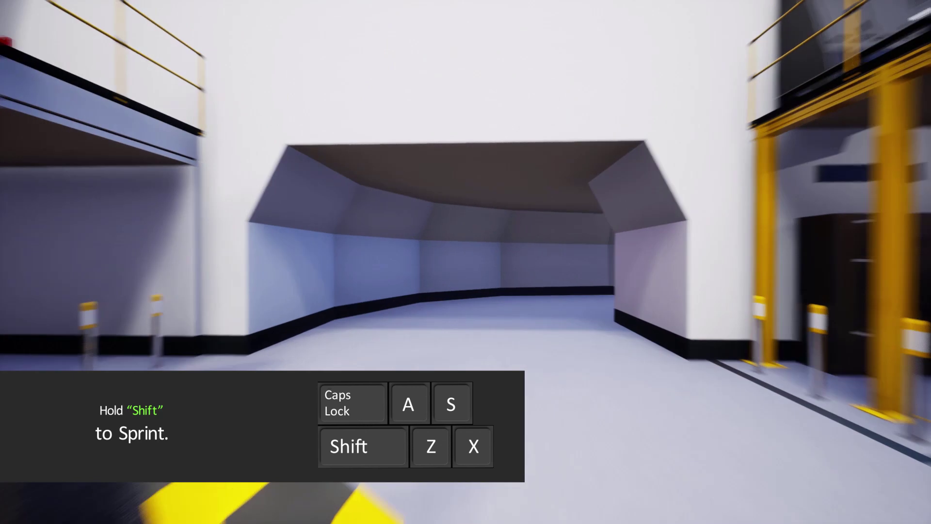
key("shift")
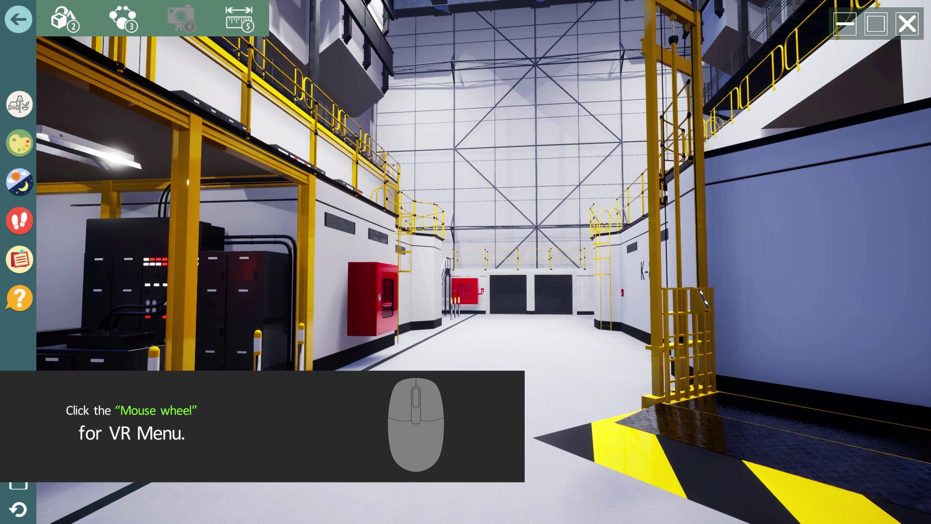
Set the Walking Mode speed to the fastest option in the Navigation settings and move forward towards the dark doors.
left_click(19, 221)
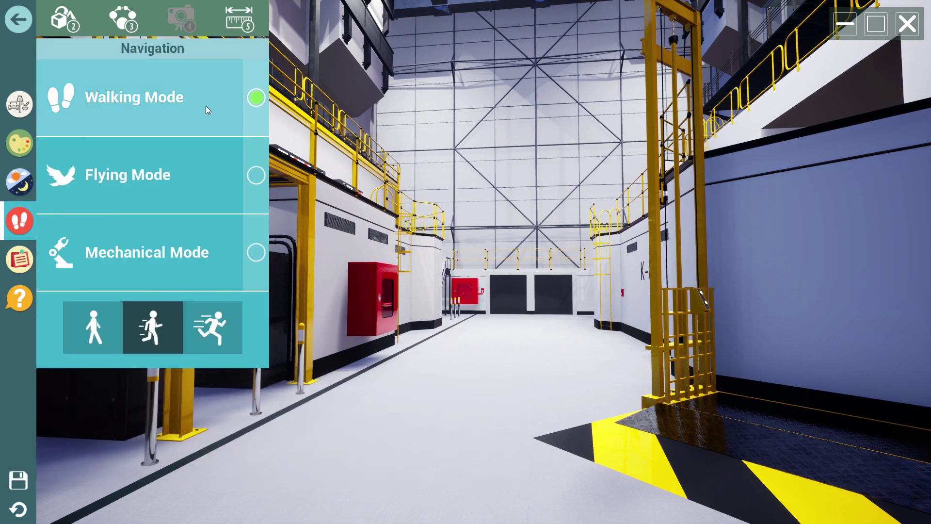
left_click(116, 322)
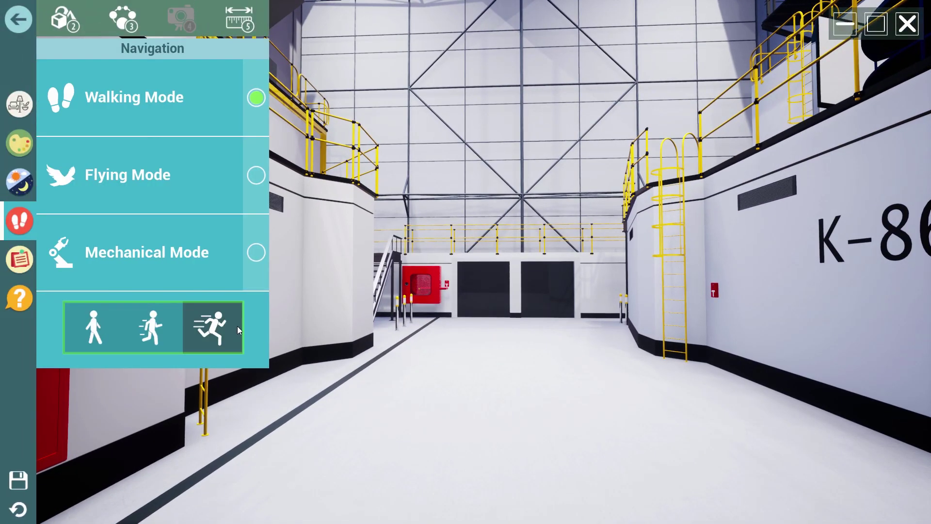
key("w")
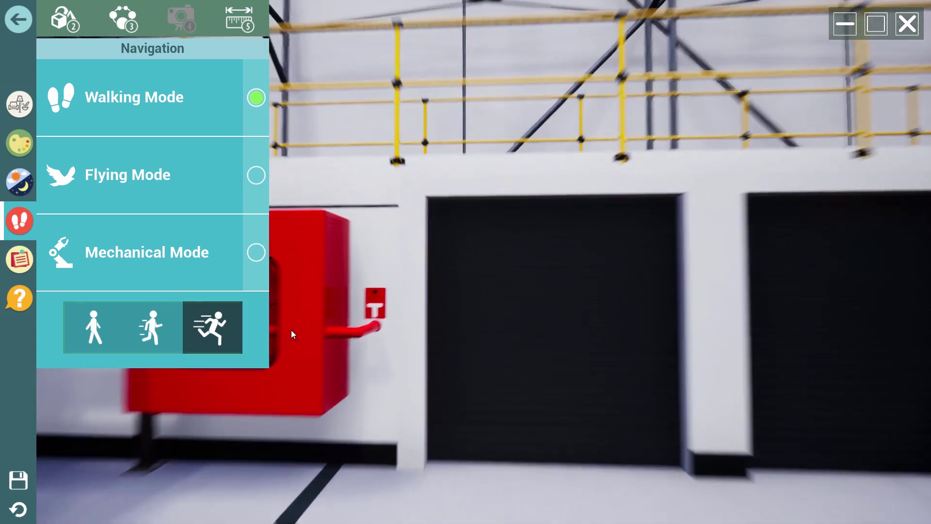
Try the medium walking speed moving backward, switch to the slowest, and return through medium to the fastest.
left_click(172, 321)
key("s")
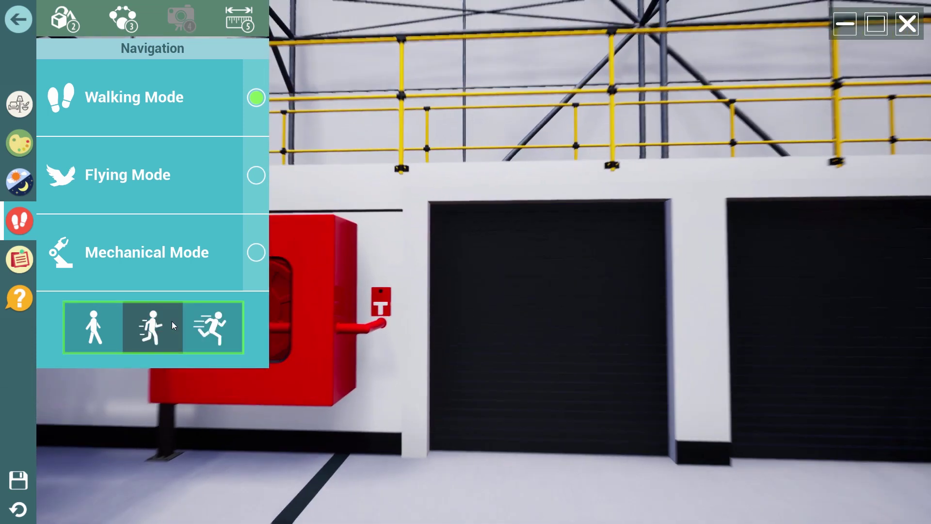
left_click(97, 322)
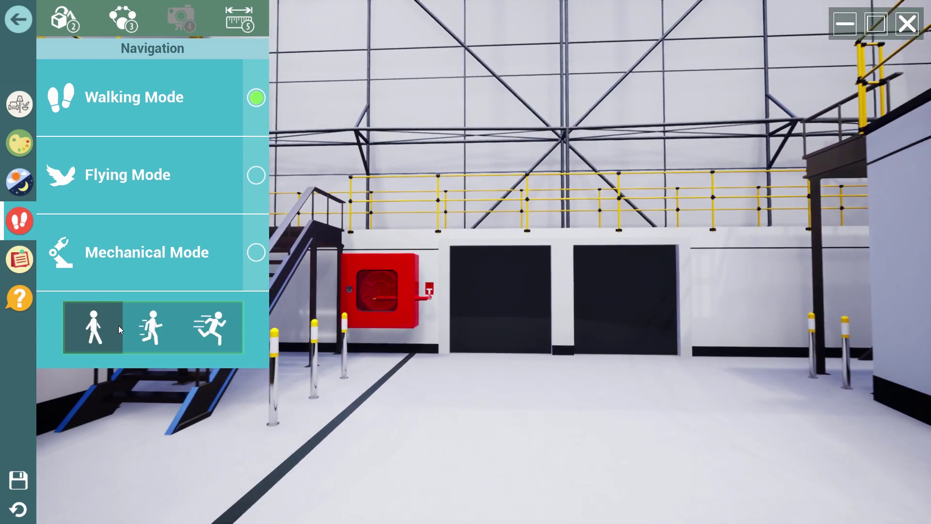
left_click(164, 325)
left_click(200, 329)
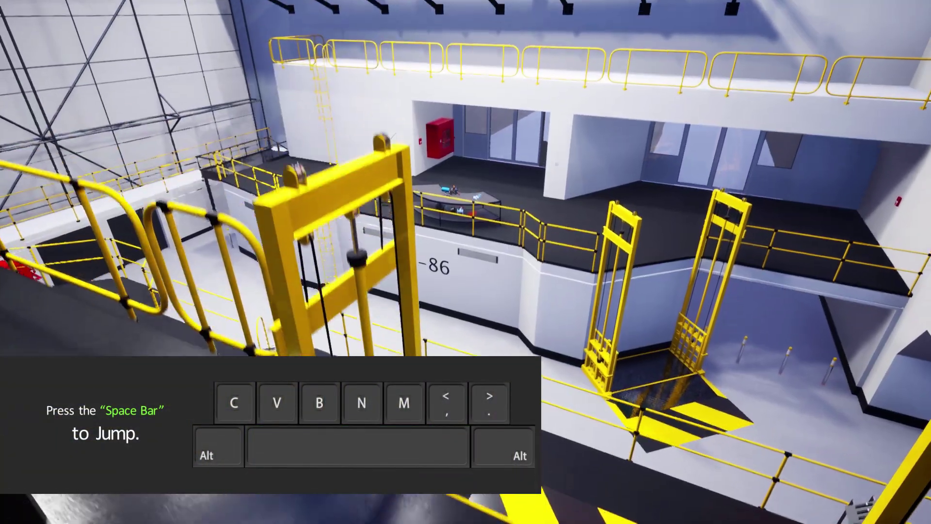
Jump twice on the upper platform, moving backward between the jumps.
key("space")
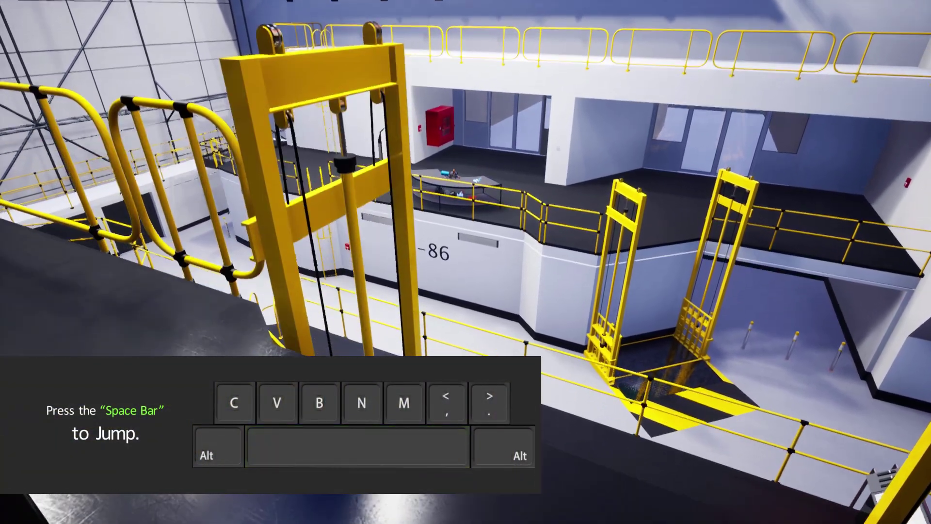
key("s")
key("space")
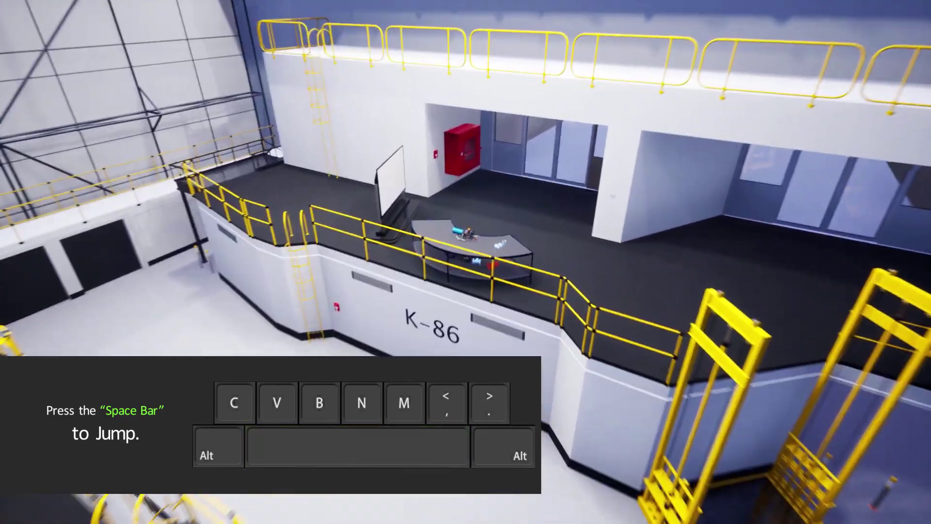